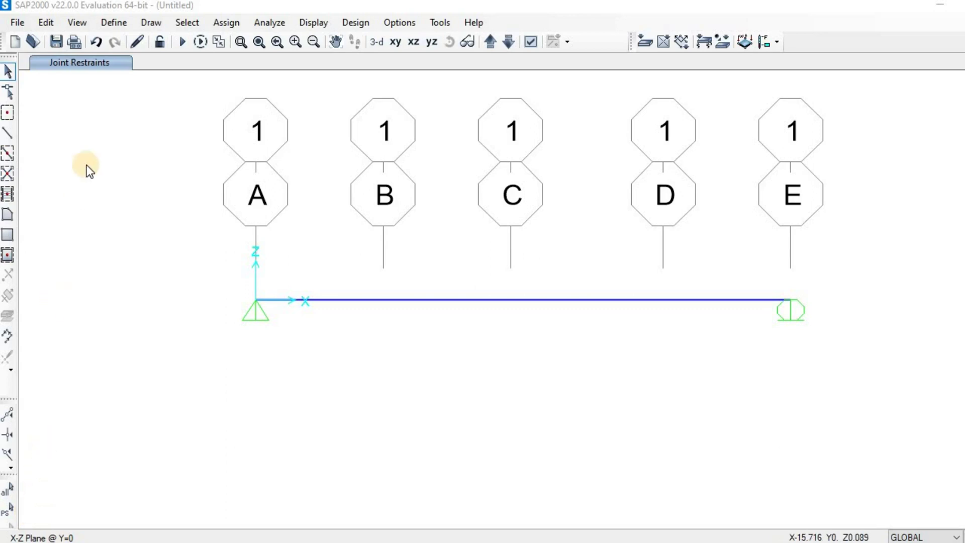
Open the Define Materials list and review the 4000Psi and A992Fy50 entries
left_click(111, 23)
left_click(113, 23)
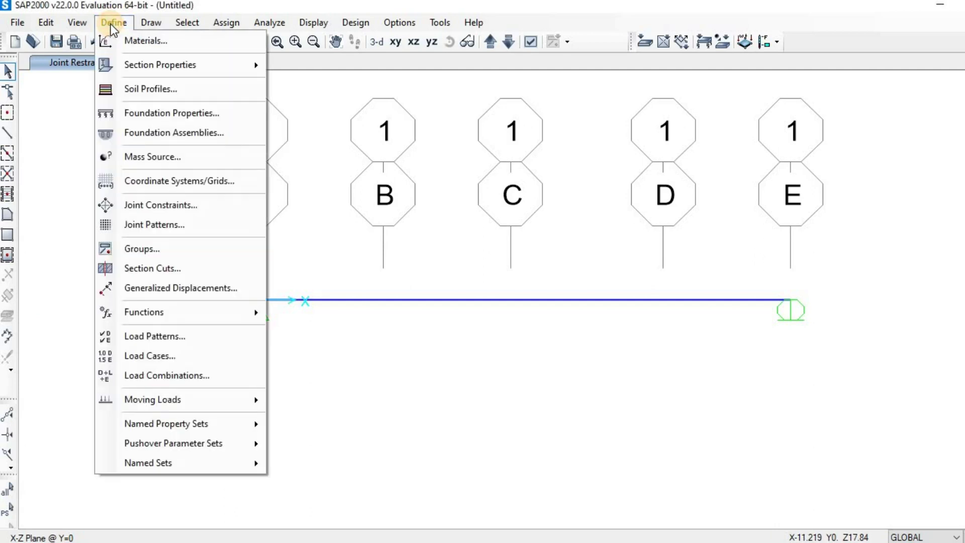
left_click(146, 42)
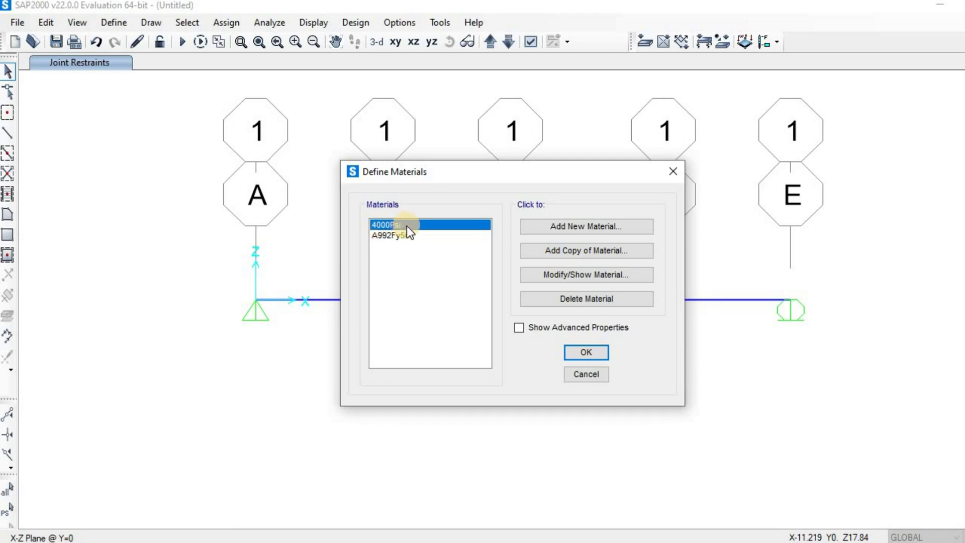
left_click(386, 236)
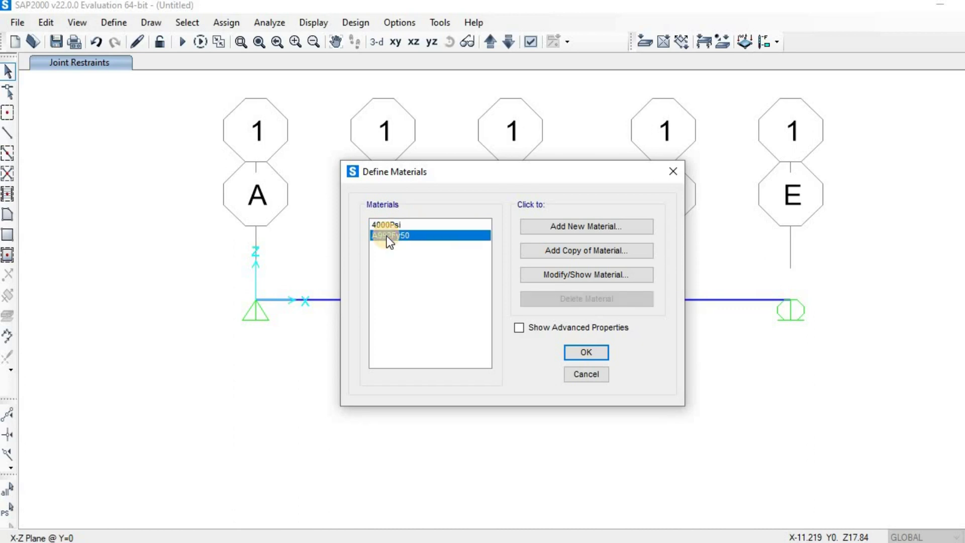
left_click(389, 223)
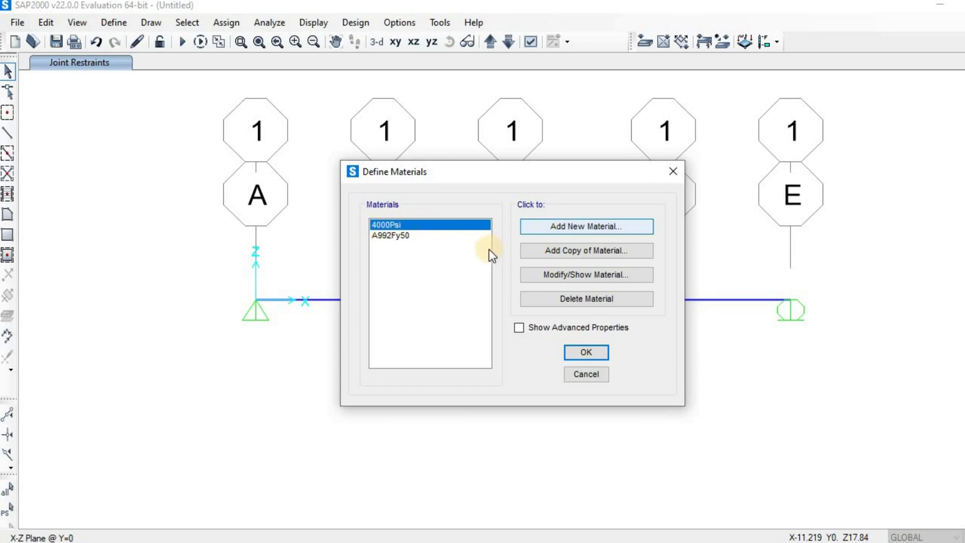
left_click(549, 228)
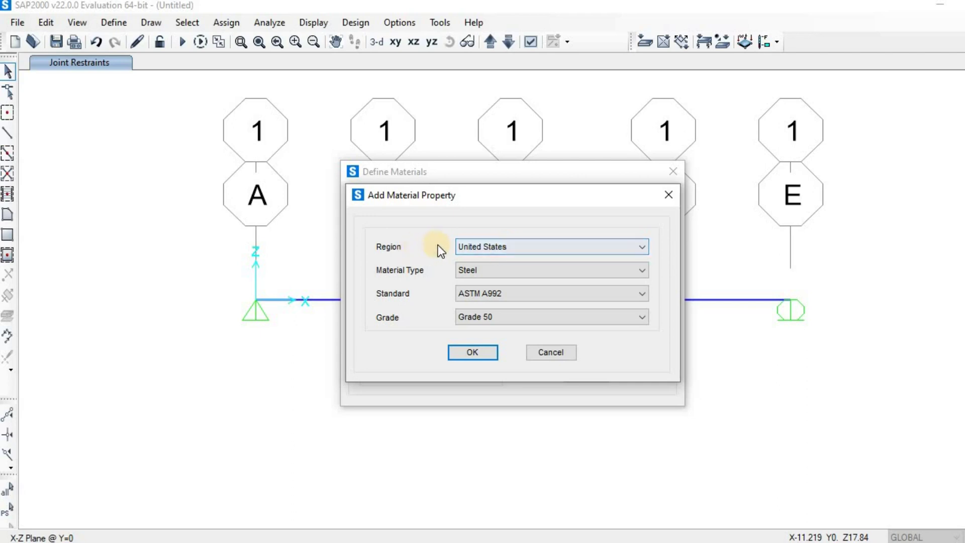
Add a United States concrete material using the Customary standard and grade f'c 4000 psi
left_click(512, 248)
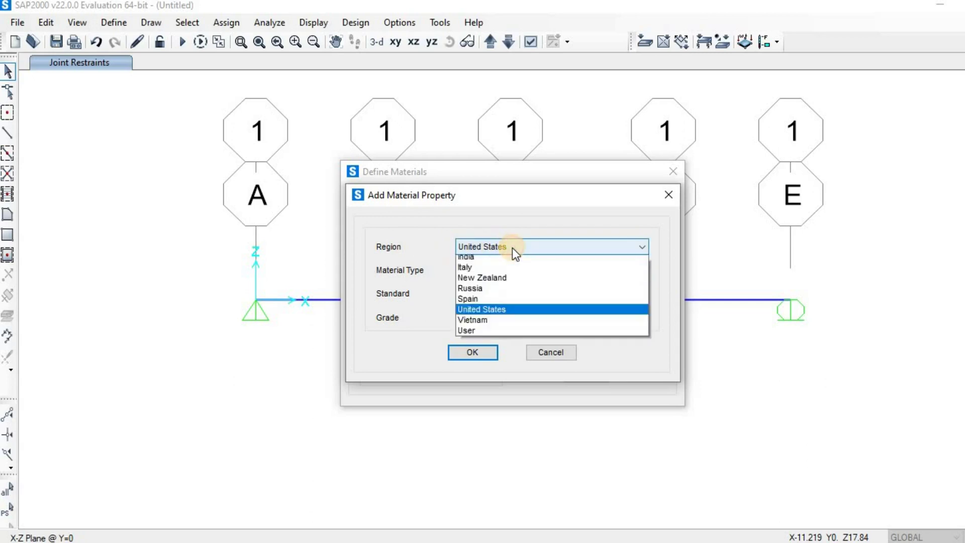
left_click(476, 335)
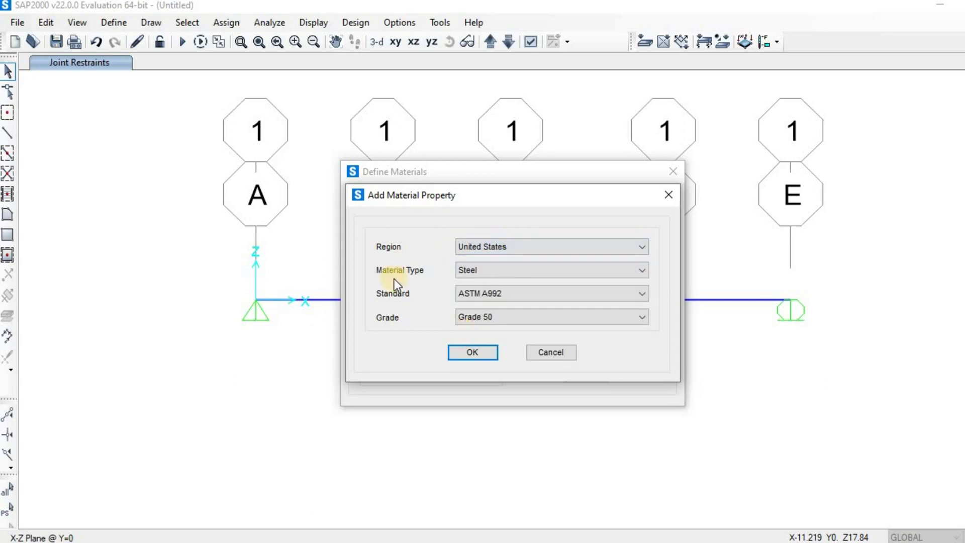
left_click(539, 272)
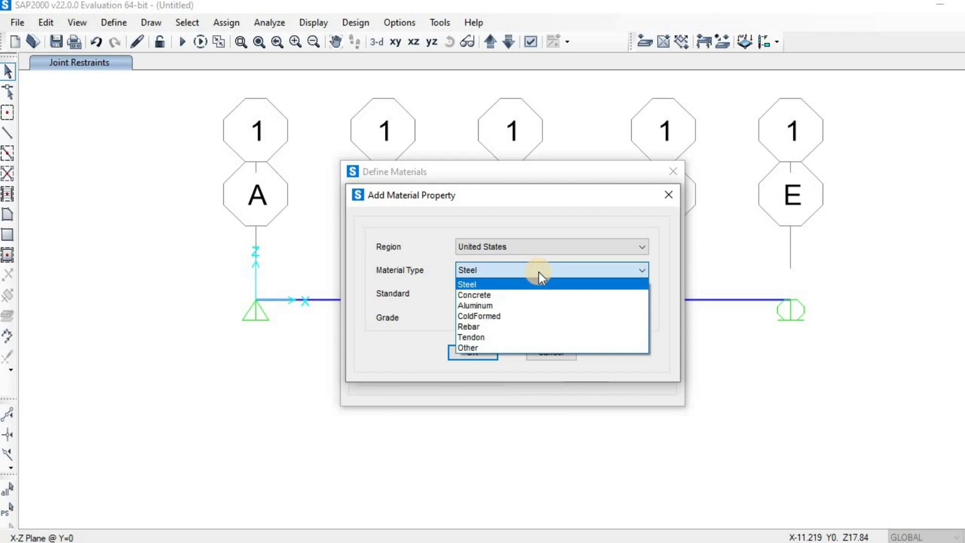
left_click(487, 298)
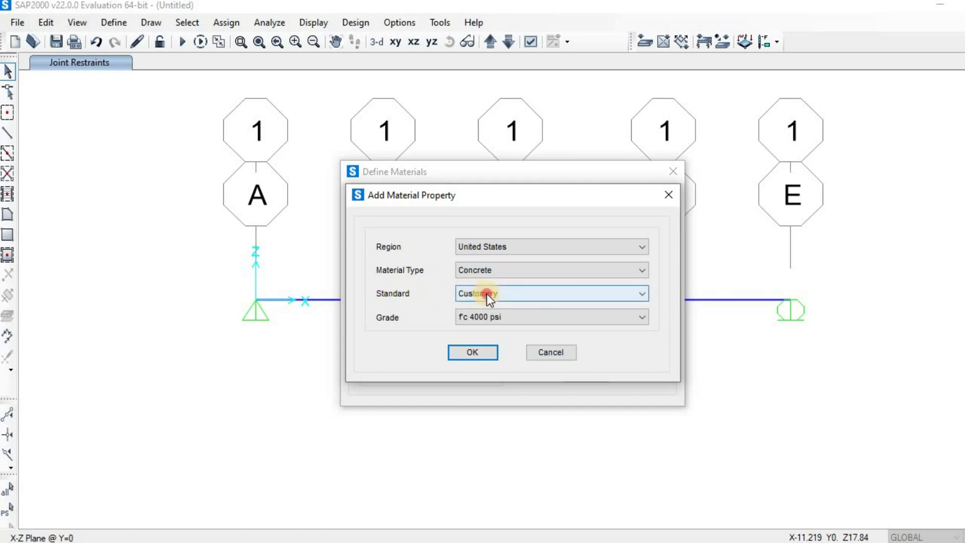
left_click(486, 293)
left_click(486, 293)
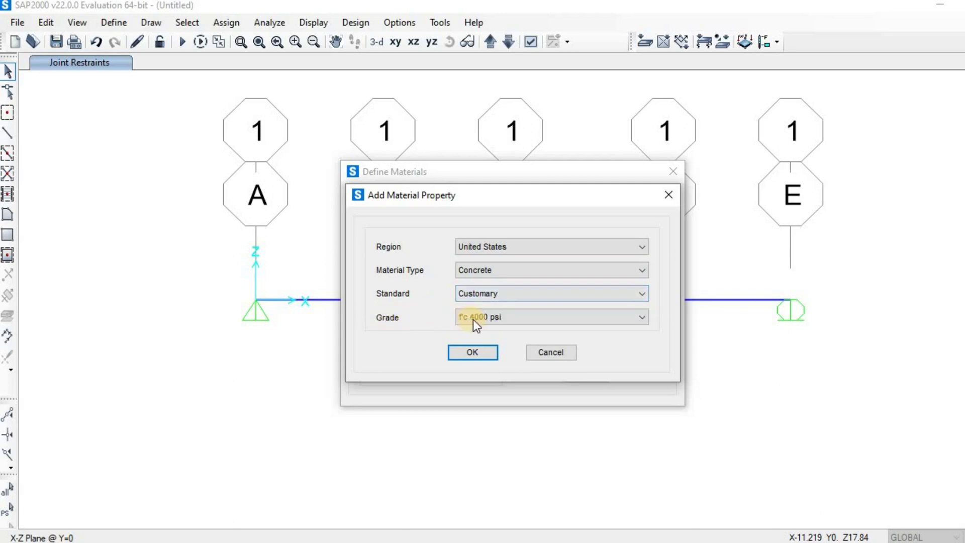
left_click(534, 318)
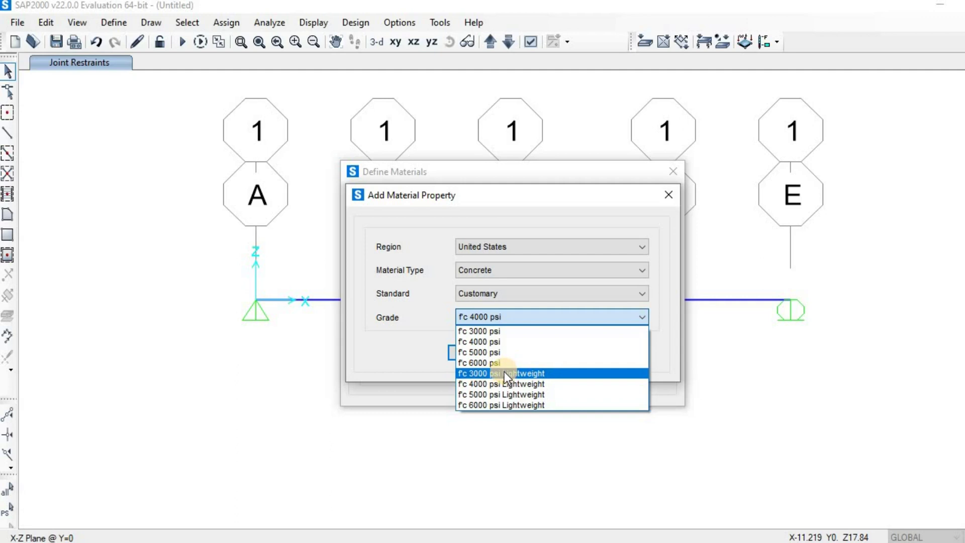
left_click(467, 343)
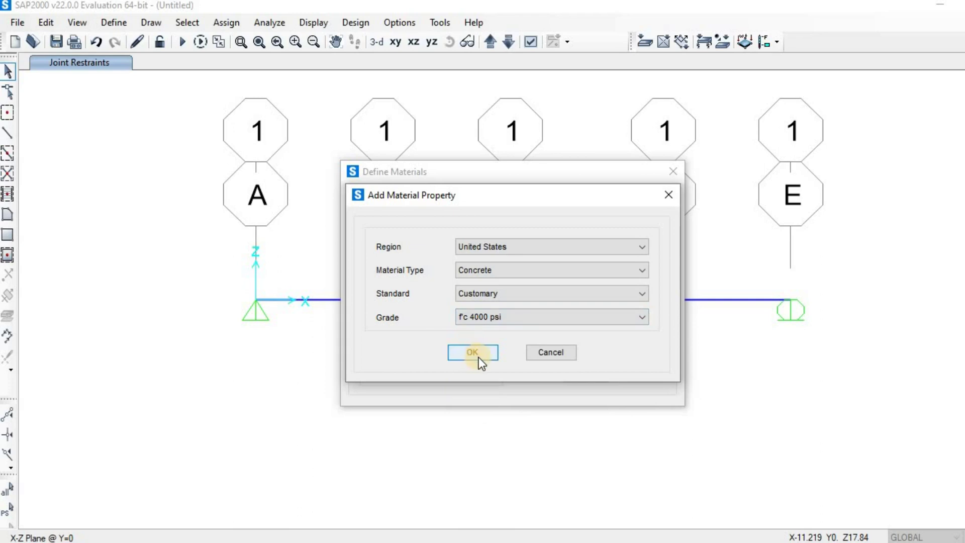
left_click(479, 356)
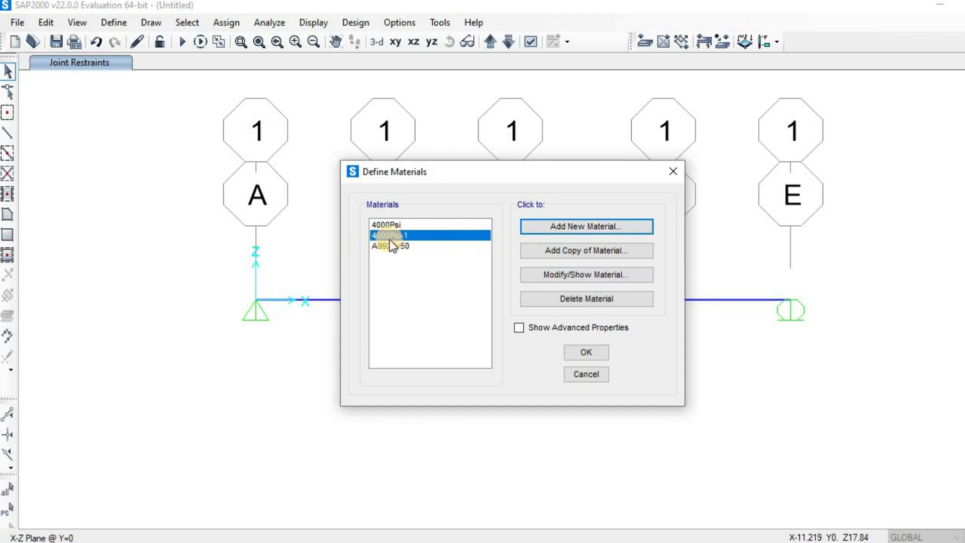
Show the property data of the new 4000Psi-1 concrete material
left_click(543, 275)
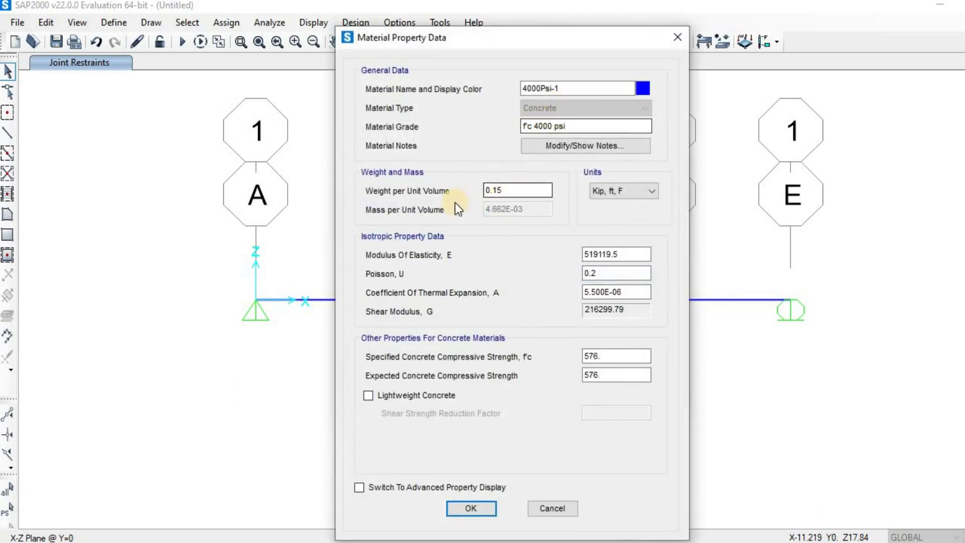
Rename 4000Psi-1 to '40000 PSI CONCRETE', keeping it normal-weight concrete
left_click(608, 357)
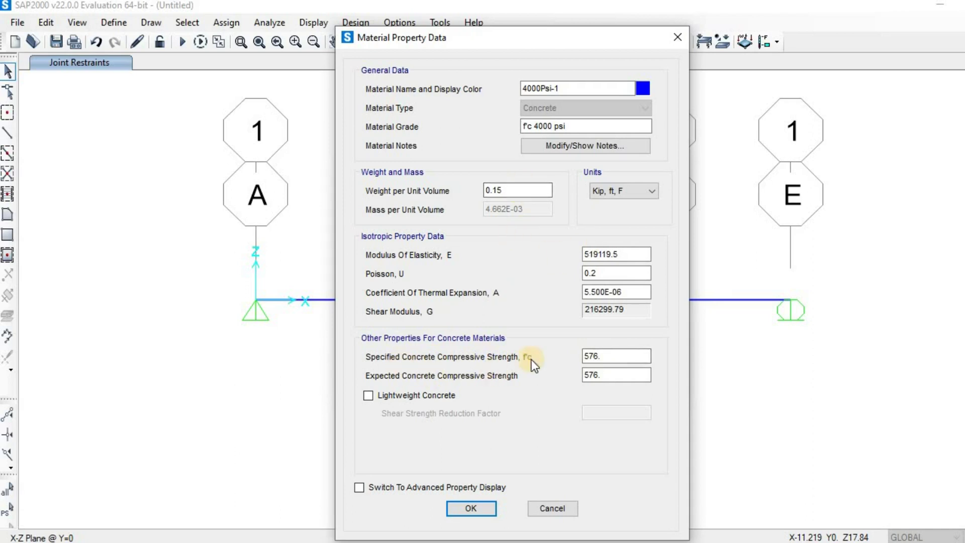
left_click(370, 398)
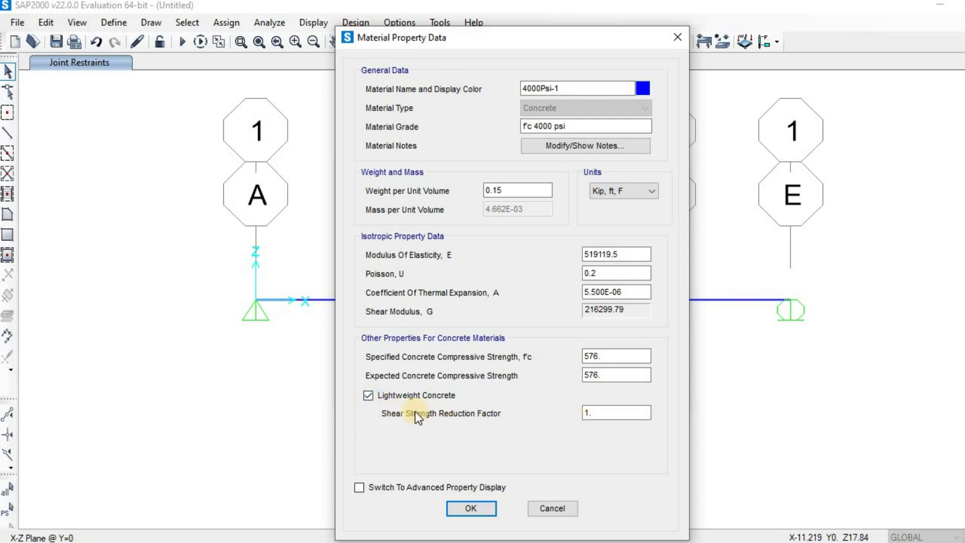
left_click(368, 396)
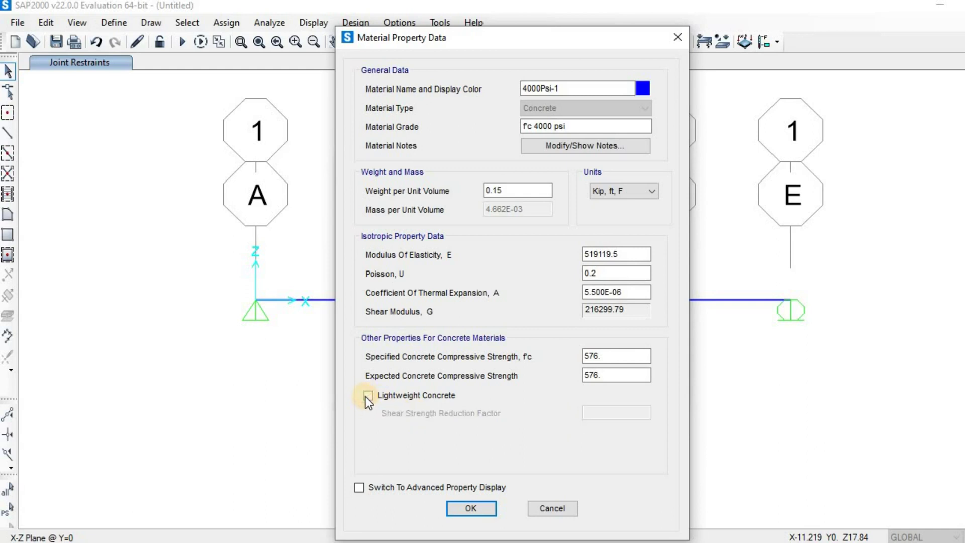
left_click_drag(582, 88, 482, 85)
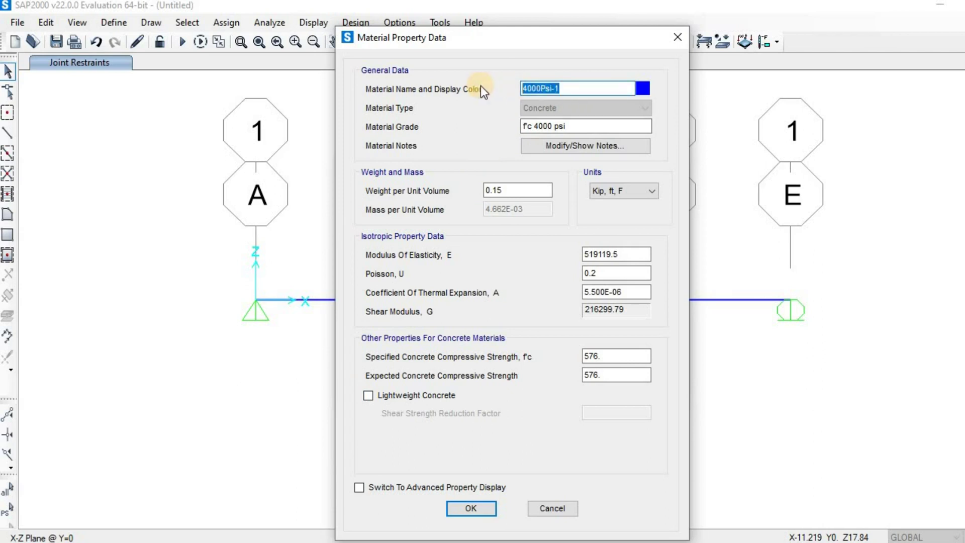
type("40000 PSI CONCRETE")
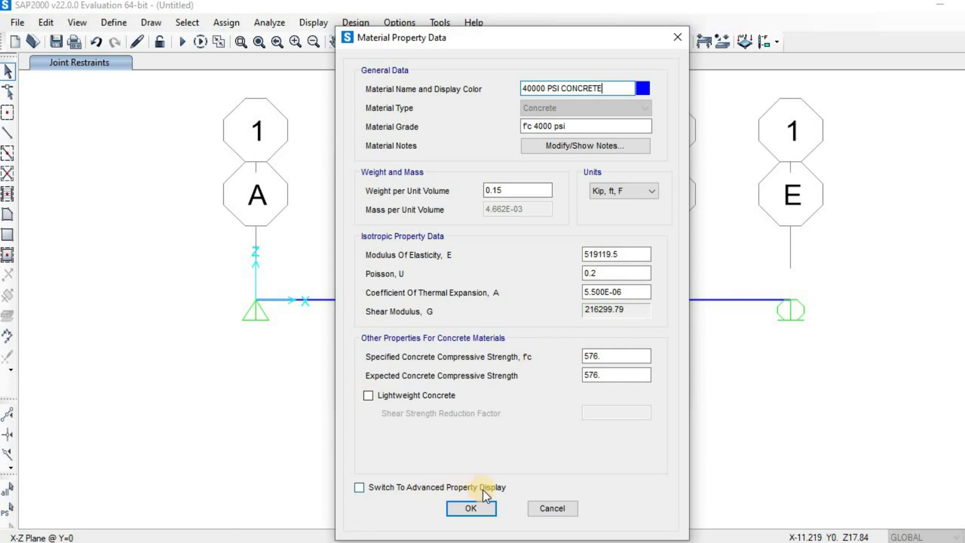
left_click(469, 511)
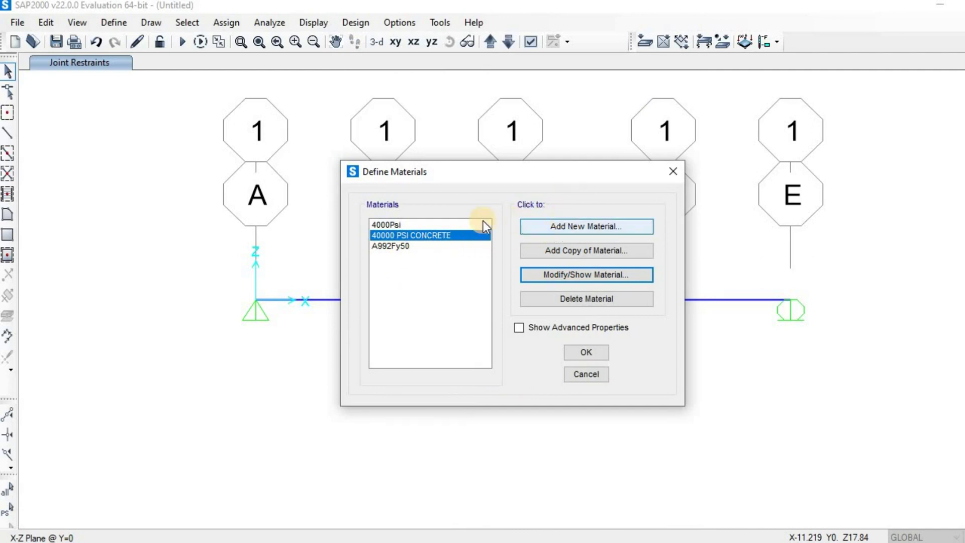
Select A992Fy50 and begin adding another new material
left_click(394, 247)
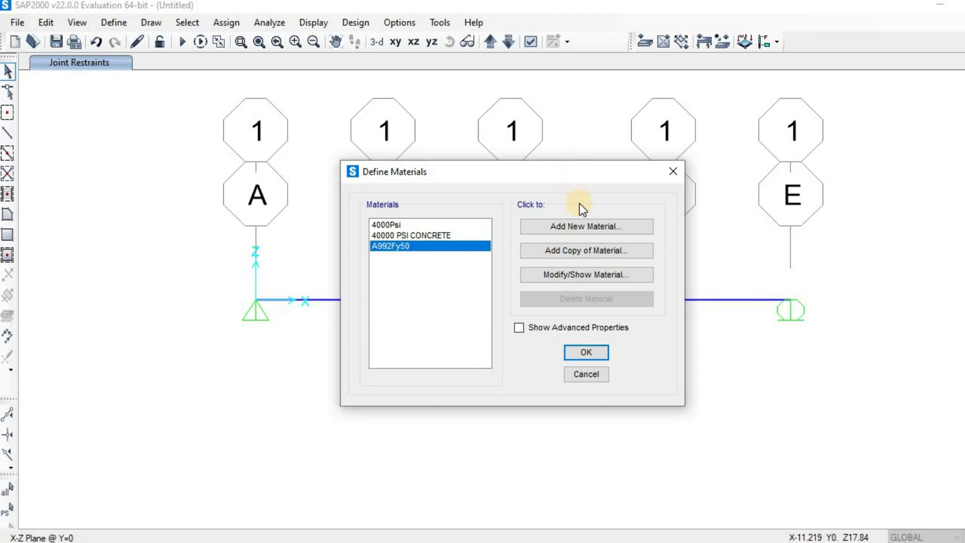
left_click(594, 229)
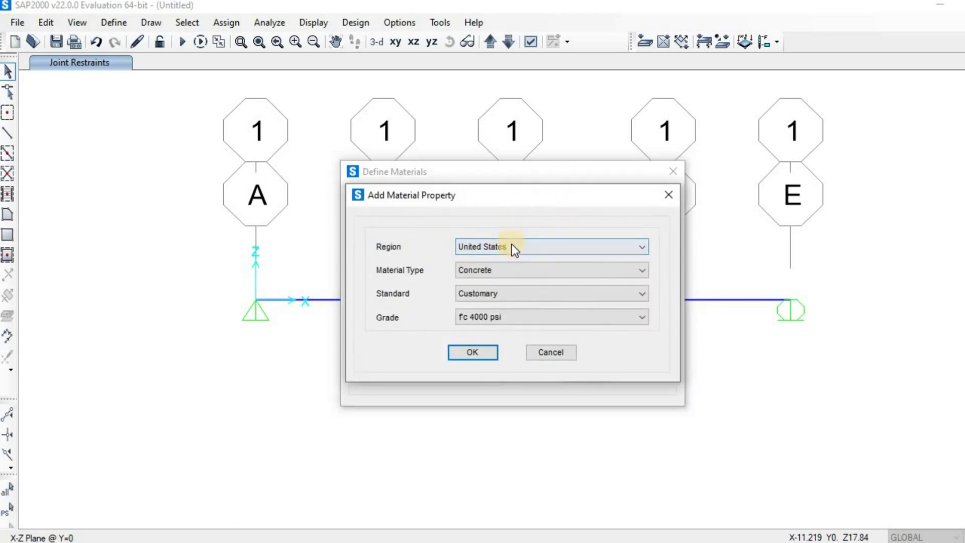
Add a Rebar material with the ASTM A615 standard and Grade 60
left_click(474, 273)
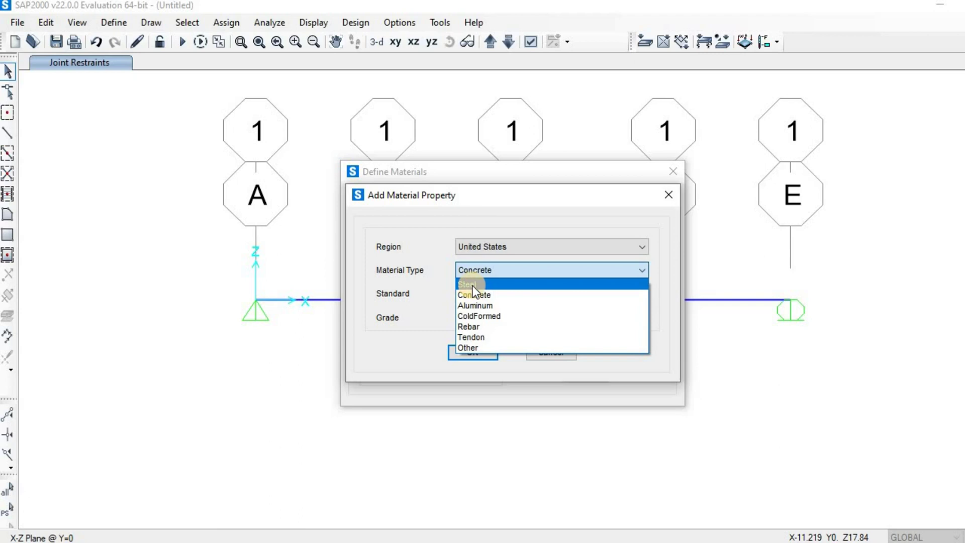
left_click(474, 326)
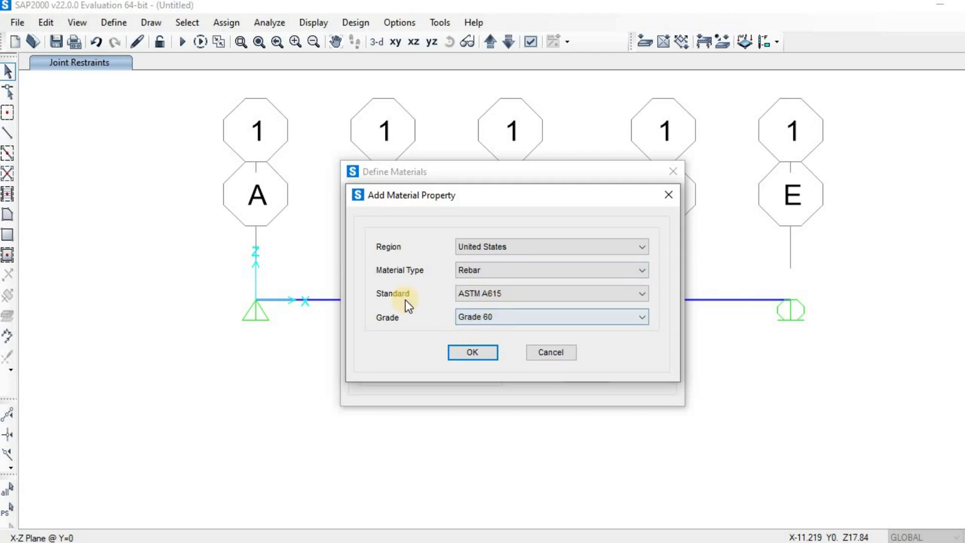
left_click(502, 293)
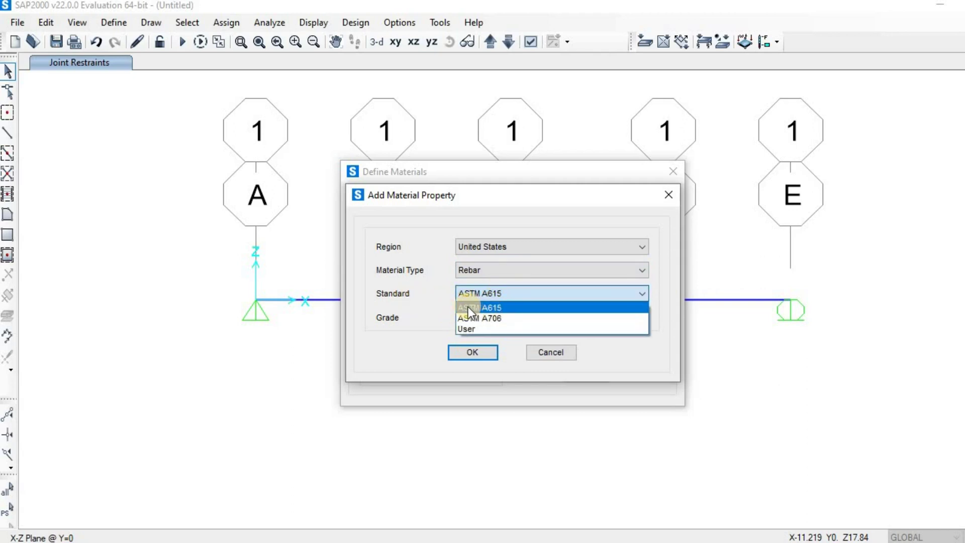
left_click(515, 307)
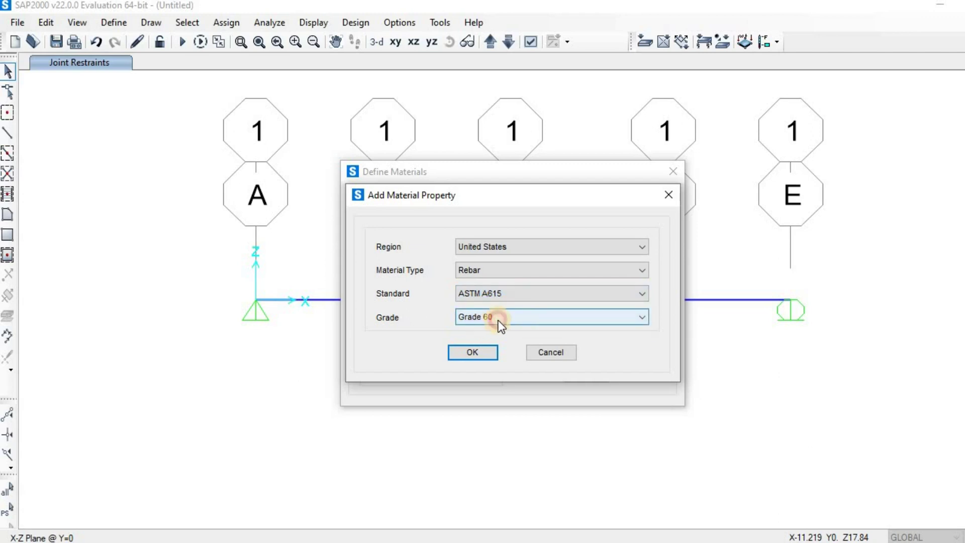
left_click(499, 320)
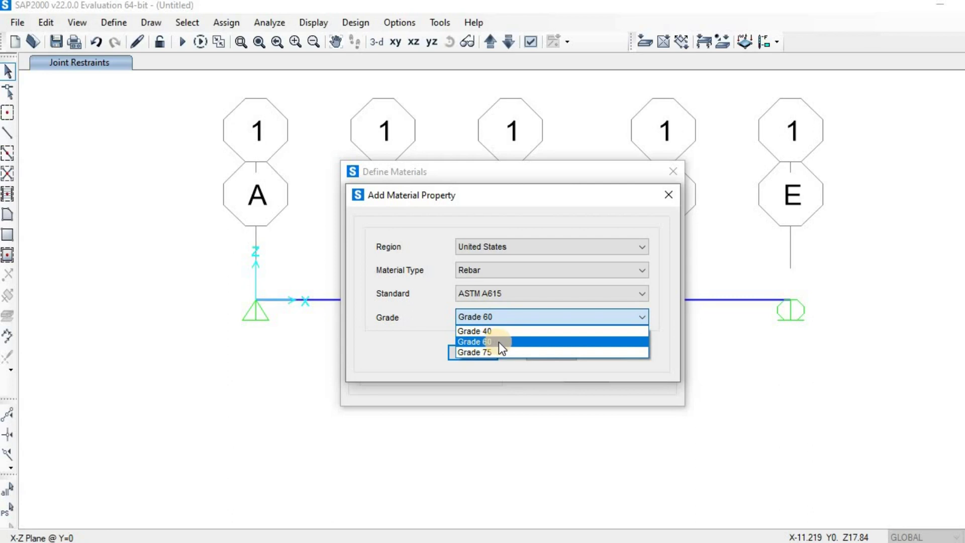
left_click(498, 342)
left_click(471, 352)
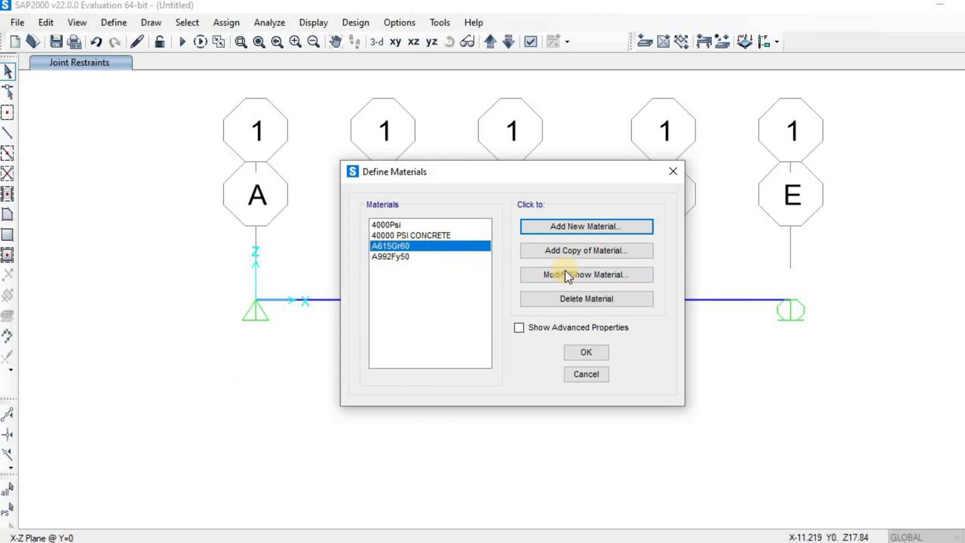
Rename the A615Gr60 rebar material to 'GRADE 60 REBAR'
left_click(540, 275)
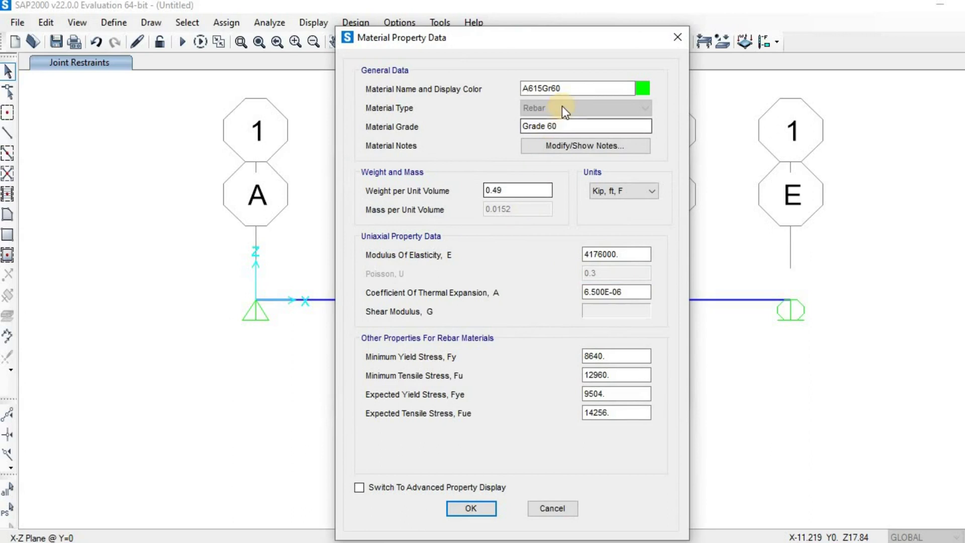
left_click_drag(601, 88, 491, 86)
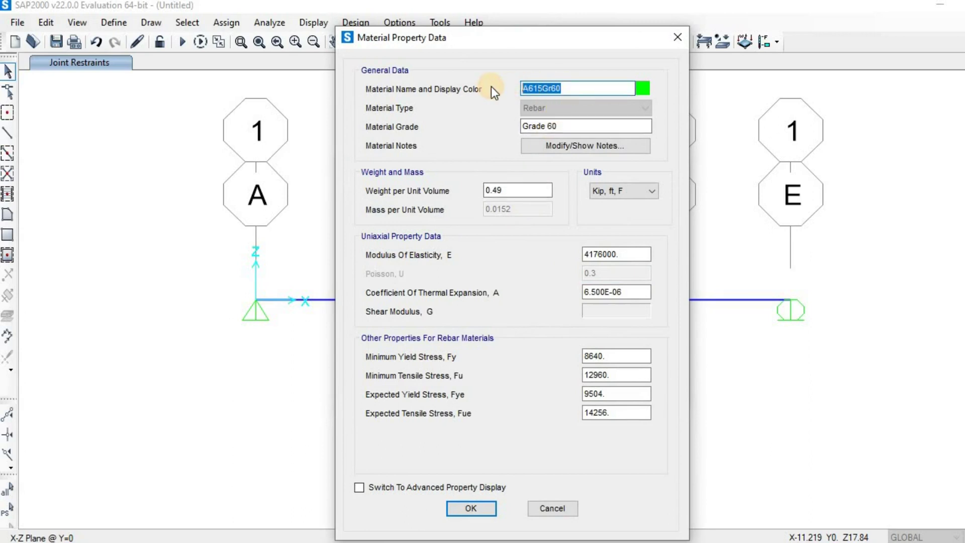
type("GRADE 60 REBAR")
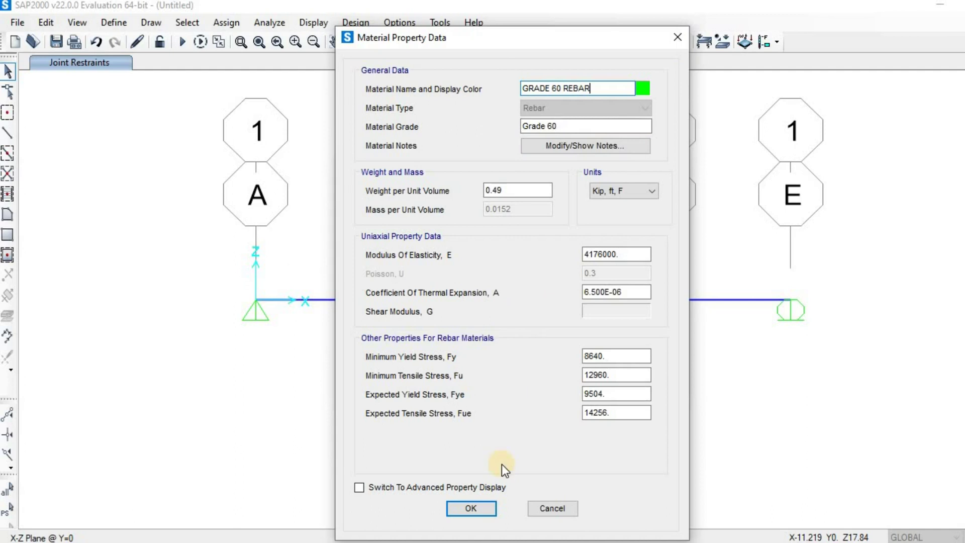
left_click(470, 509)
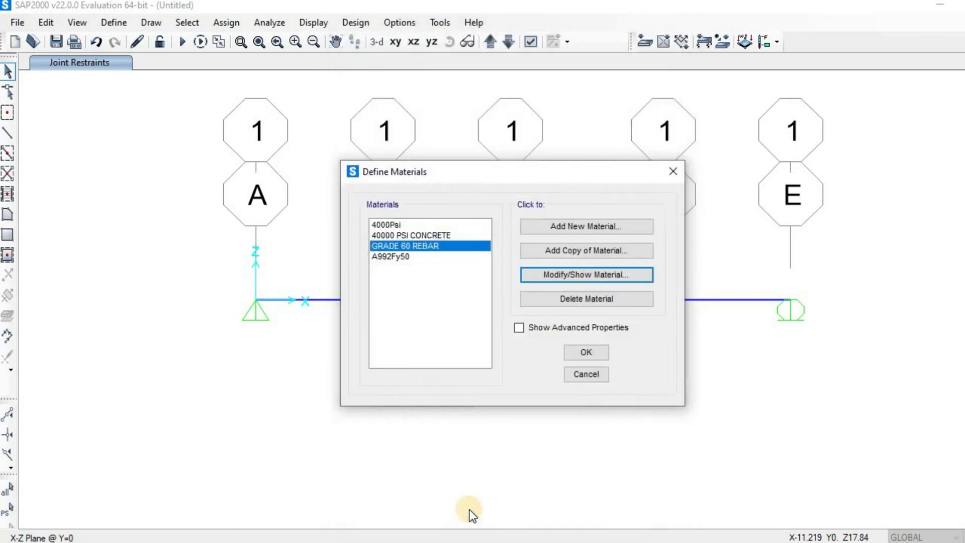
Delete the default 4000Psi material and close the Define Materials dialog
left_click(389, 224)
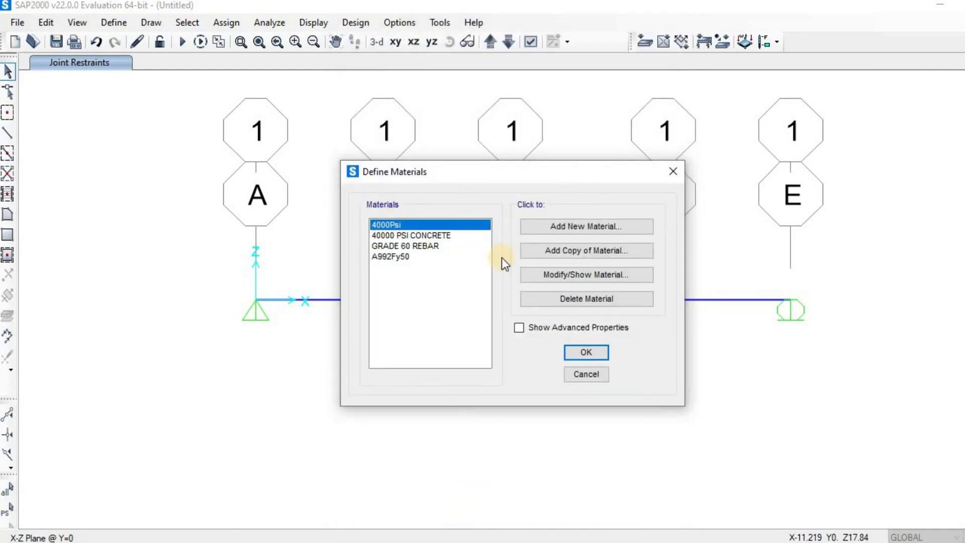
left_click(563, 298)
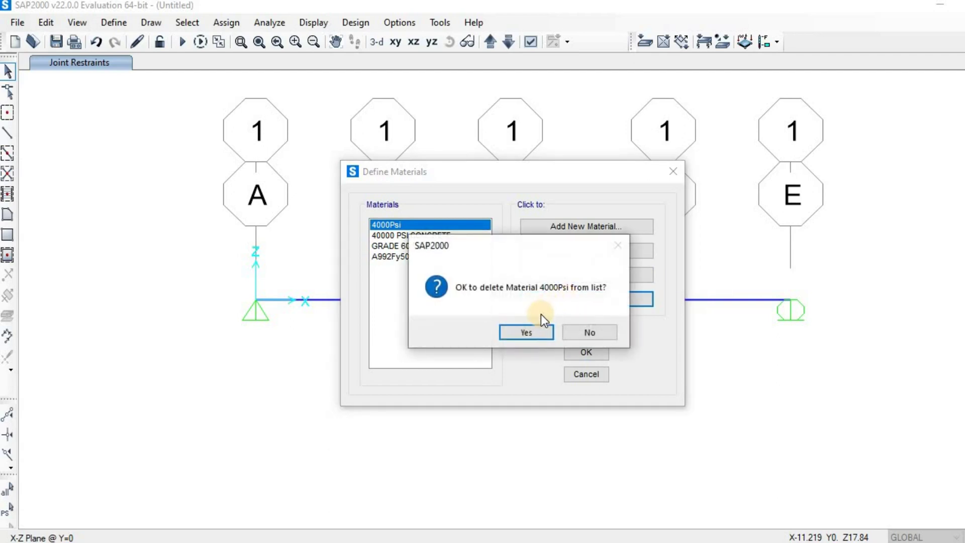
left_click(527, 332)
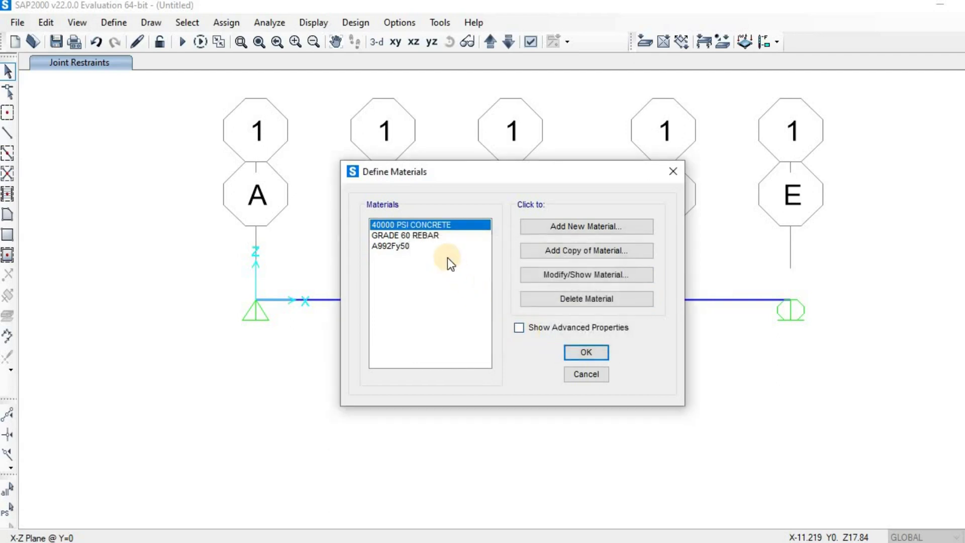
left_click(578, 349)
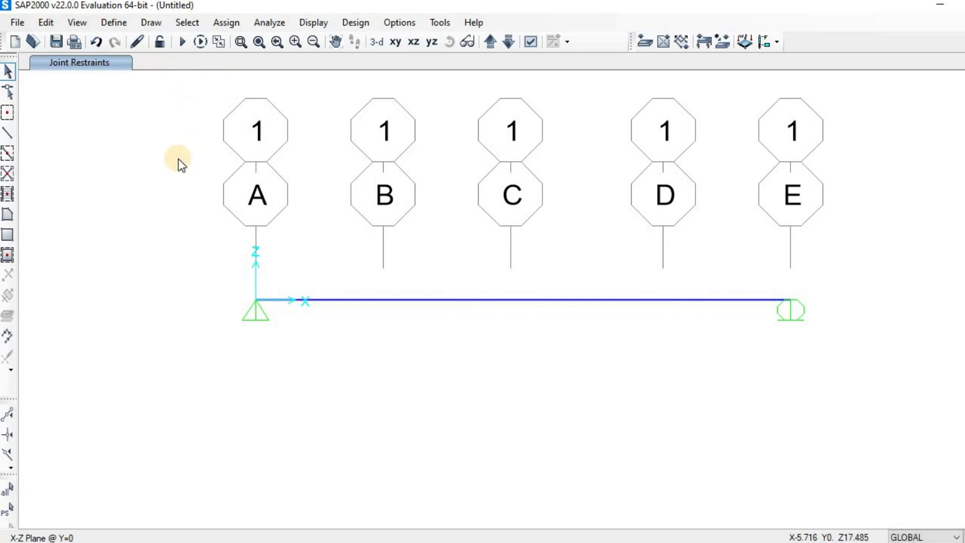
Add a new Concrete frame section with a Rectangular shape from Frame Properties
left_click(115, 23)
mouse_move(131, 64)
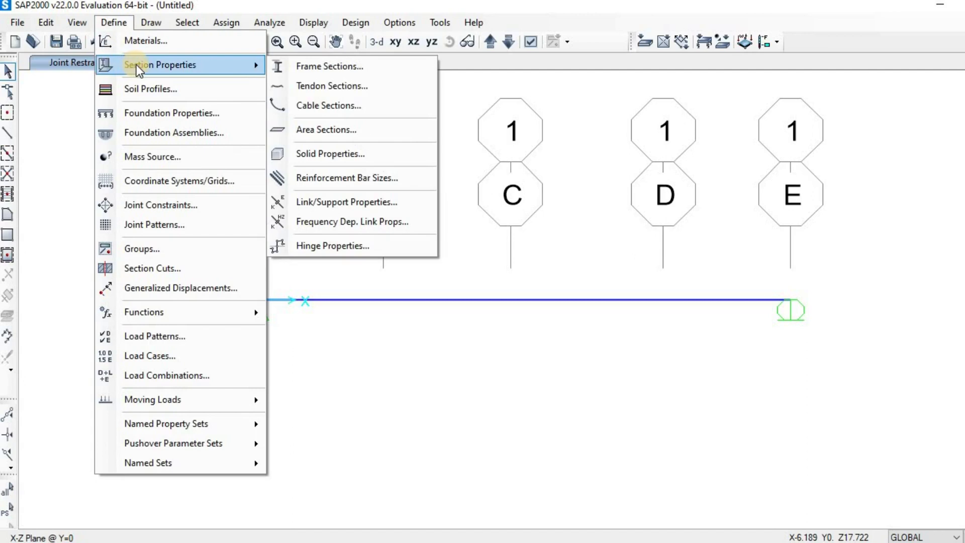
left_click(319, 67)
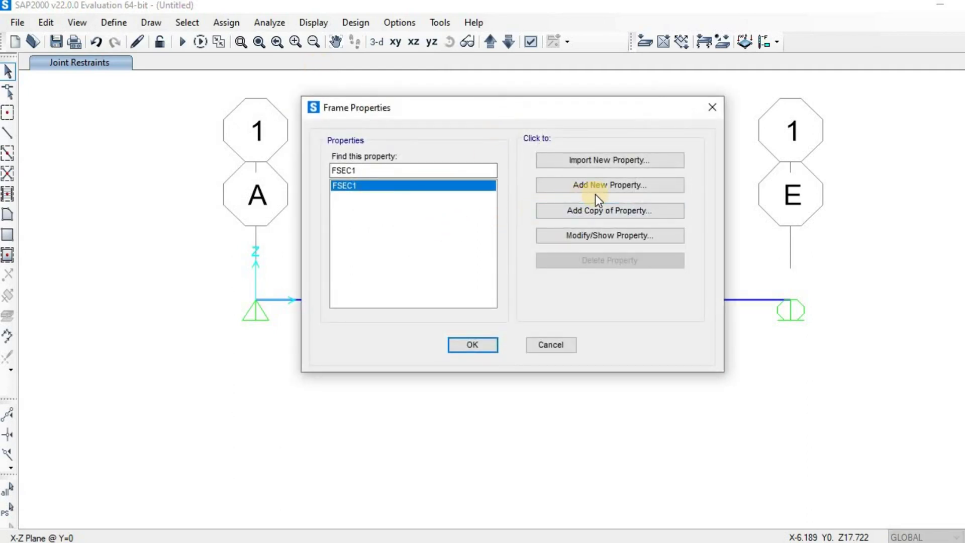
left_click(571, 188)
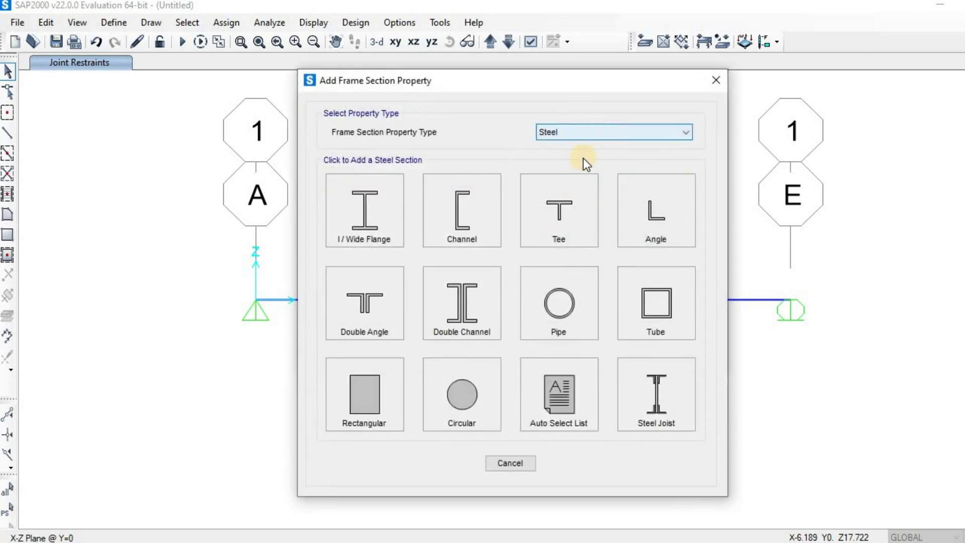
left_click(607, 135)
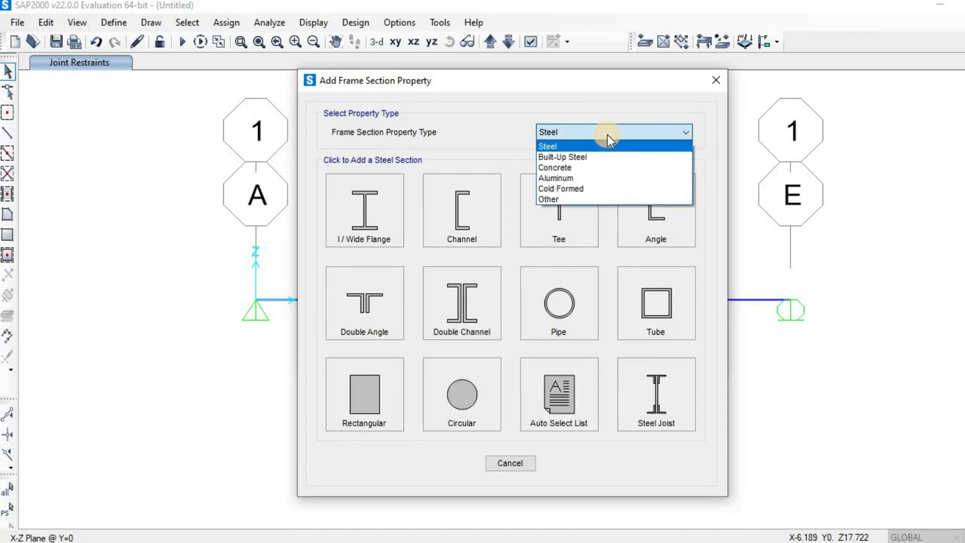
left_click(578, 168)
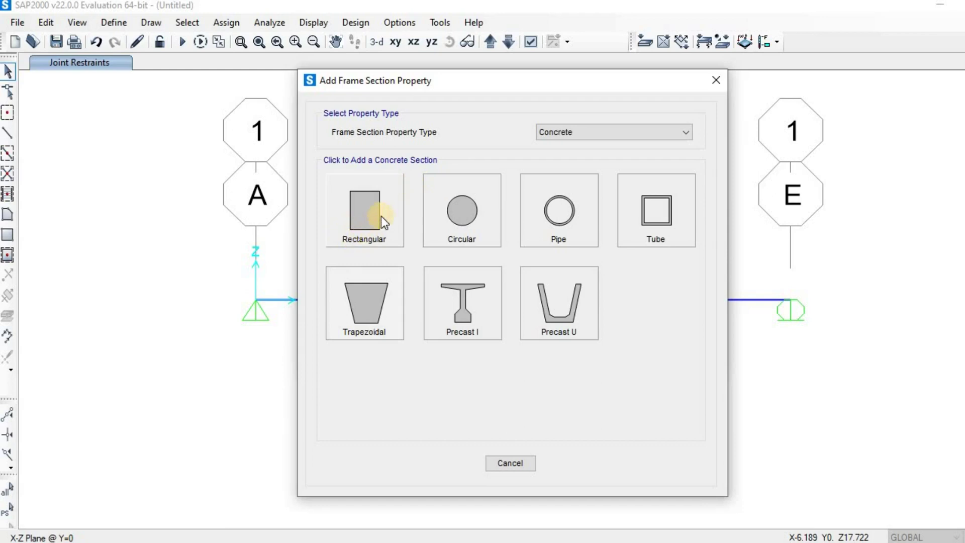
left_click(358, 224)
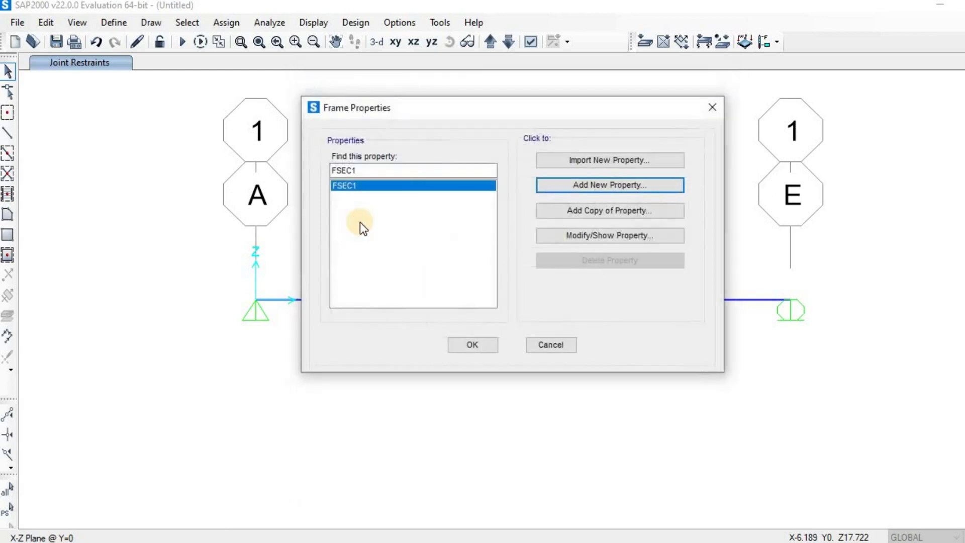
Name the section BEAM and set its width to 0.85, keeping depth 1.5
left_click(468, 144)
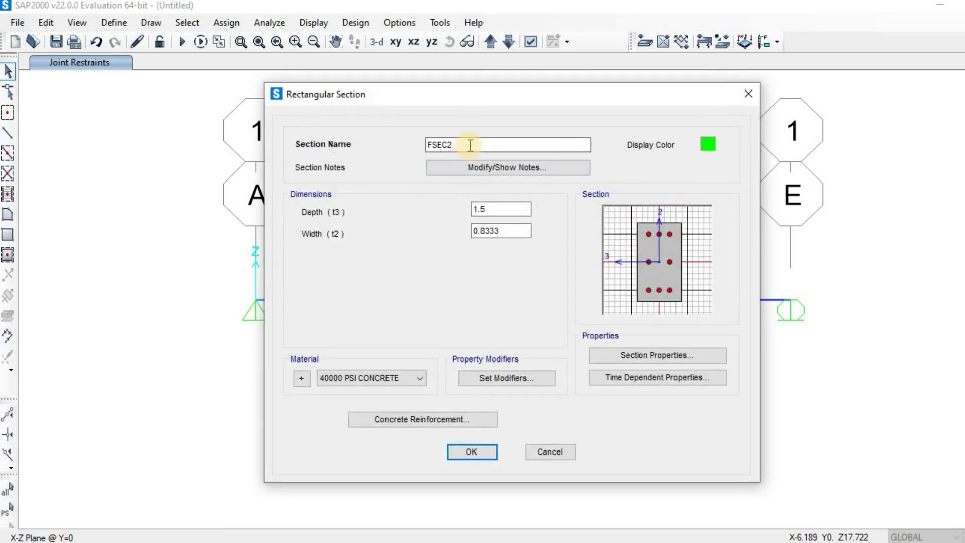
left_click_drag(435, 146, 403, 146)
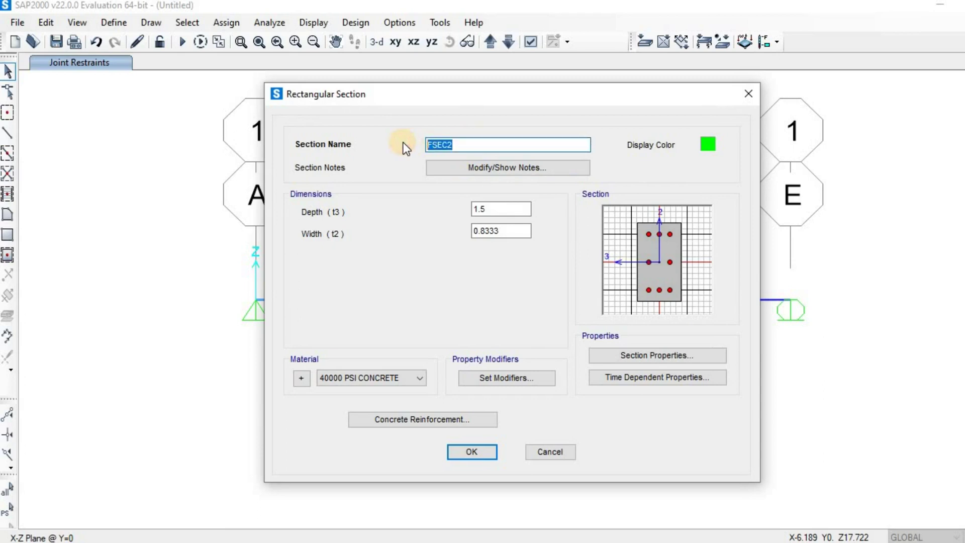
type("BEAM")
left_click(485, 209)
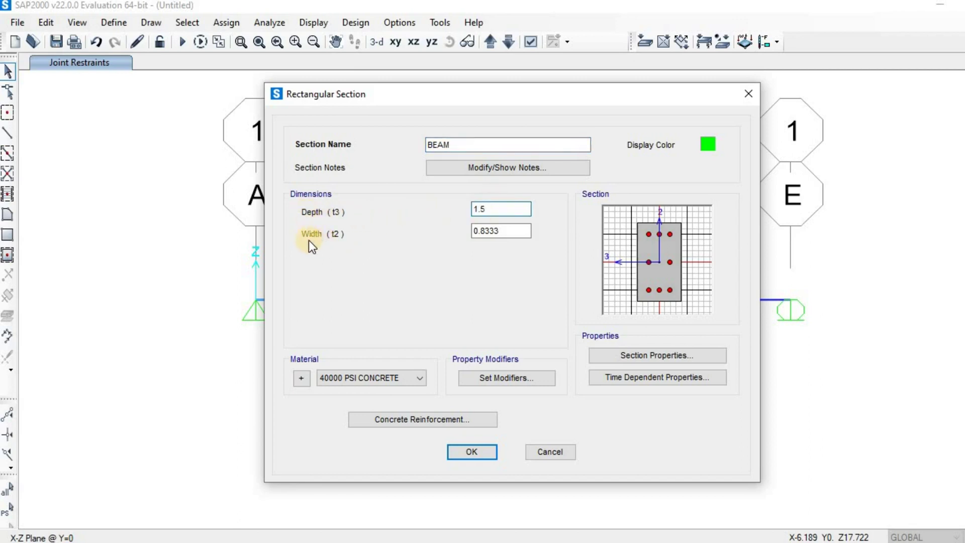
left_click(507, 232)
key("BackSpace")
key("BackSpace")
key("BackSpace")
type("5")
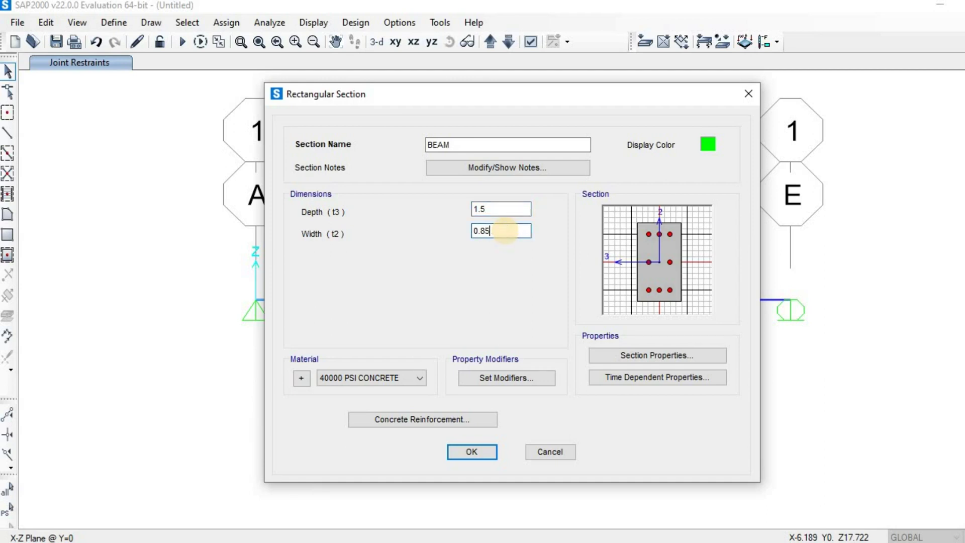
left_click(476, 209)
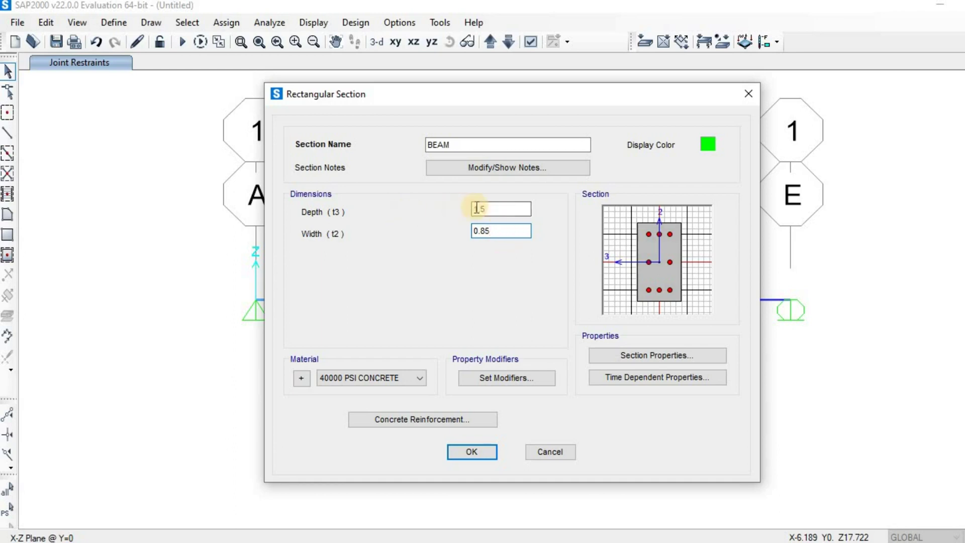
left_click(507, 231)
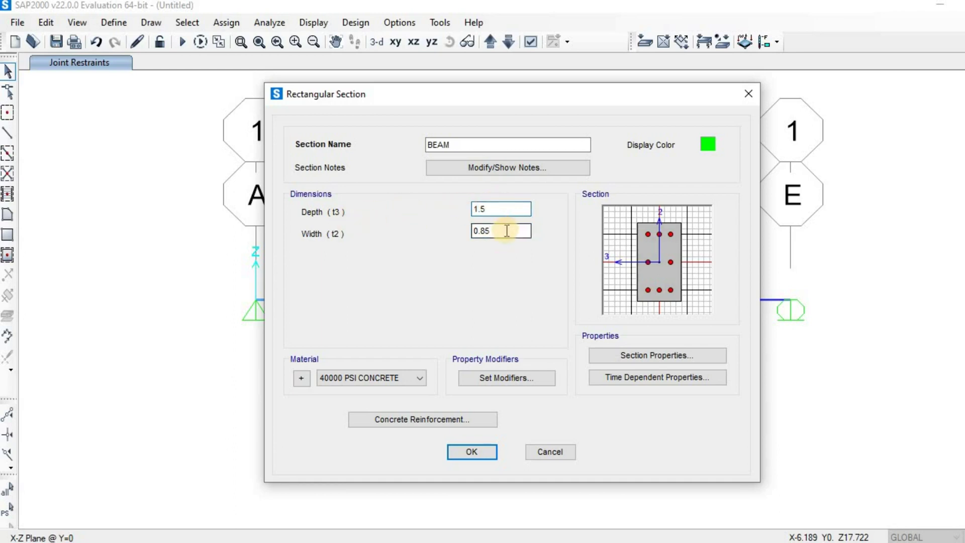
left_click_drag(482, 232, 496, 231)
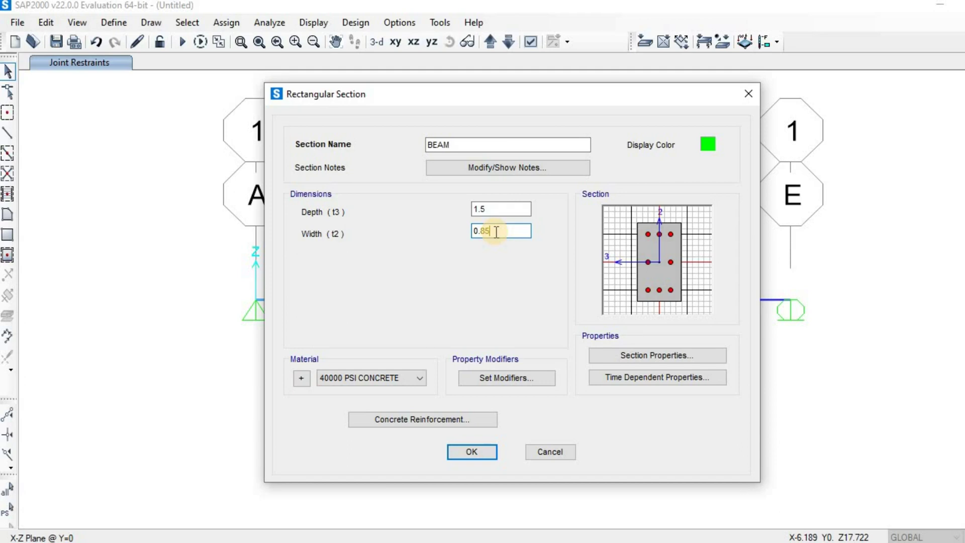
left_click(489, 209)
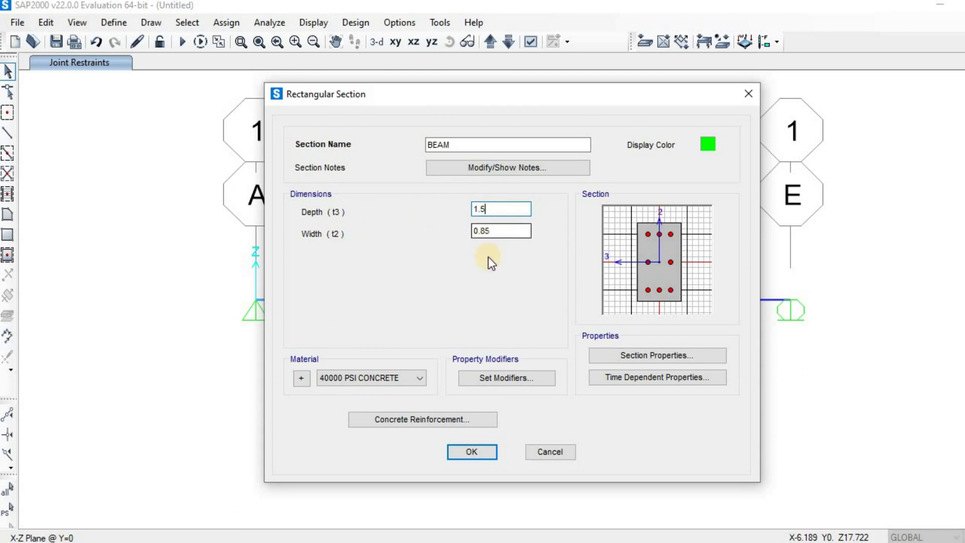
Assign 40000 PSI CONCRETE as the section material and open its reinforcement data
left_click(380, 380)
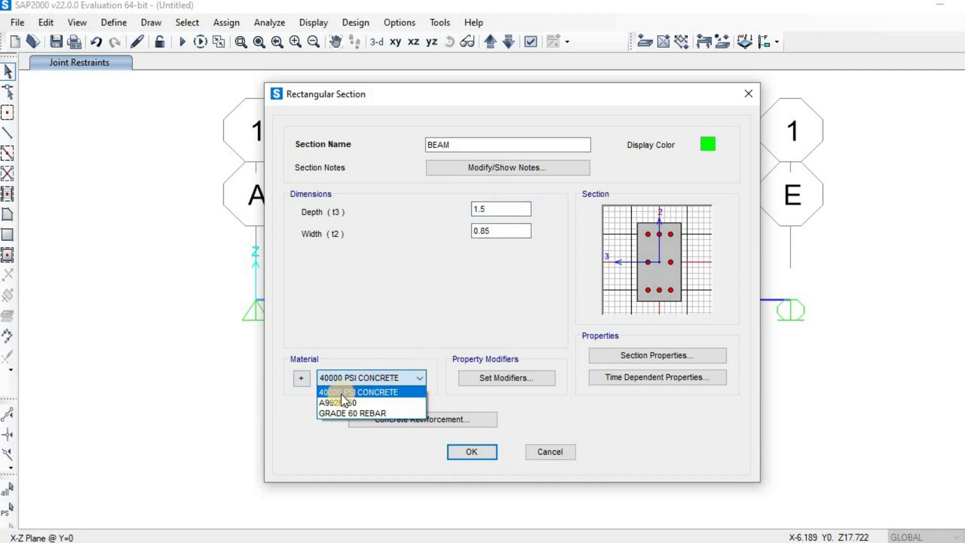
left_click(405, 313)
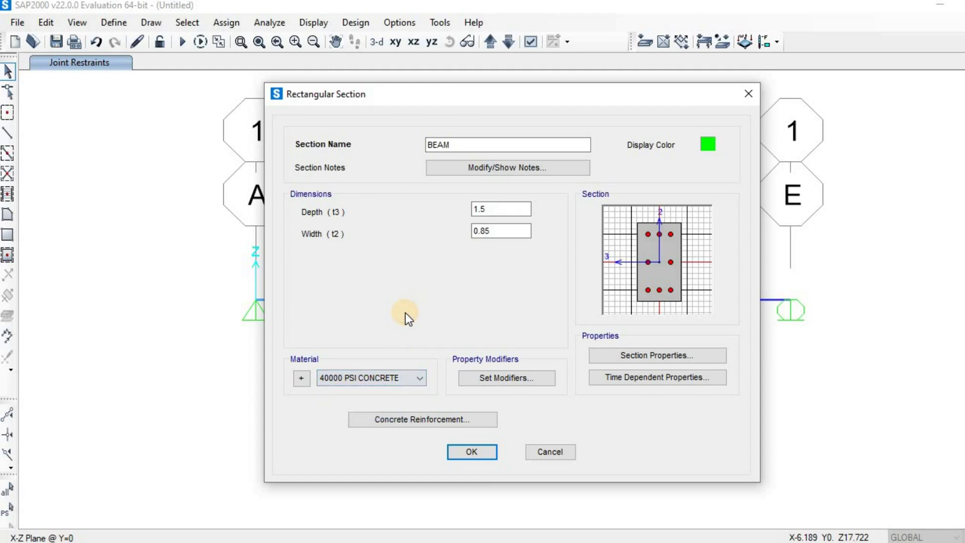
left_click(400, 422)
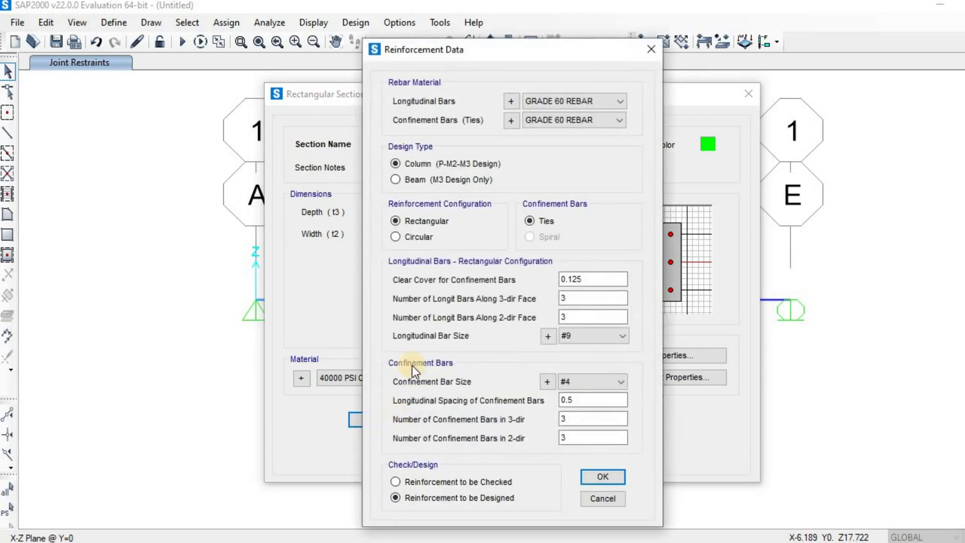
Set BEAM reinforcement to Beam (M3 Design Only) with 0.2083 top and bottom cover
left_click(395, 180)
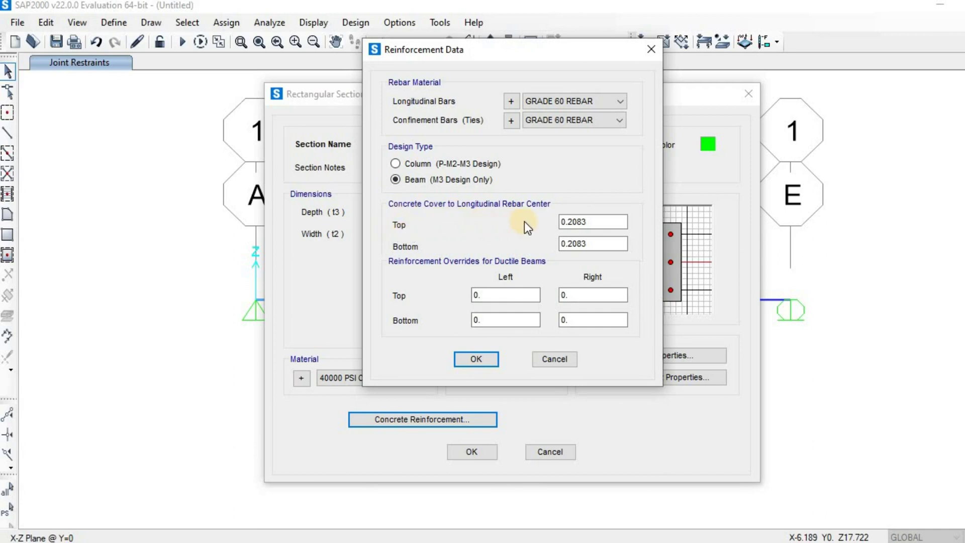
left_click(565, 222)
left_click(564, 244)
left_click(480, 358)
Save the rectangular BEAM section and select it beside FSEC1 in the Frame Properties list
left_click(475, 452)
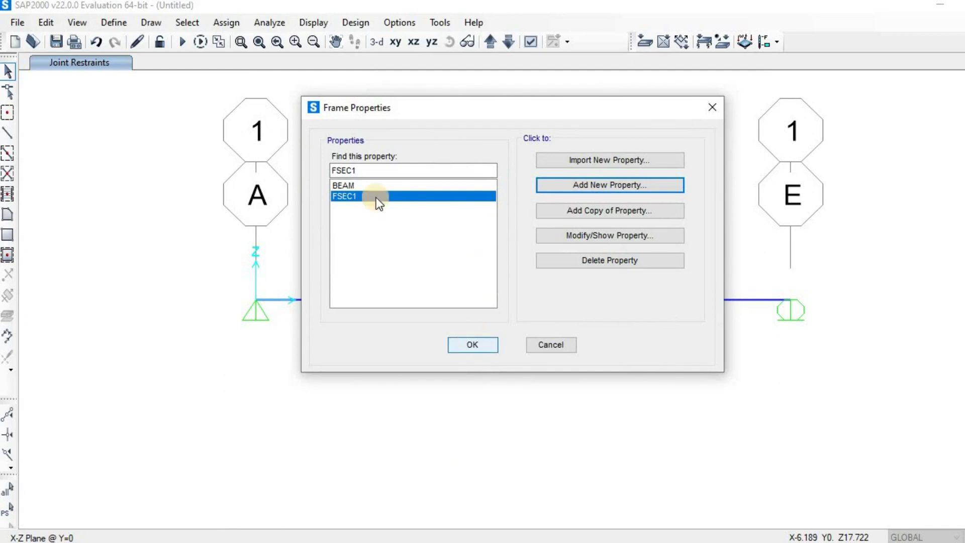
left_click(346, 187)
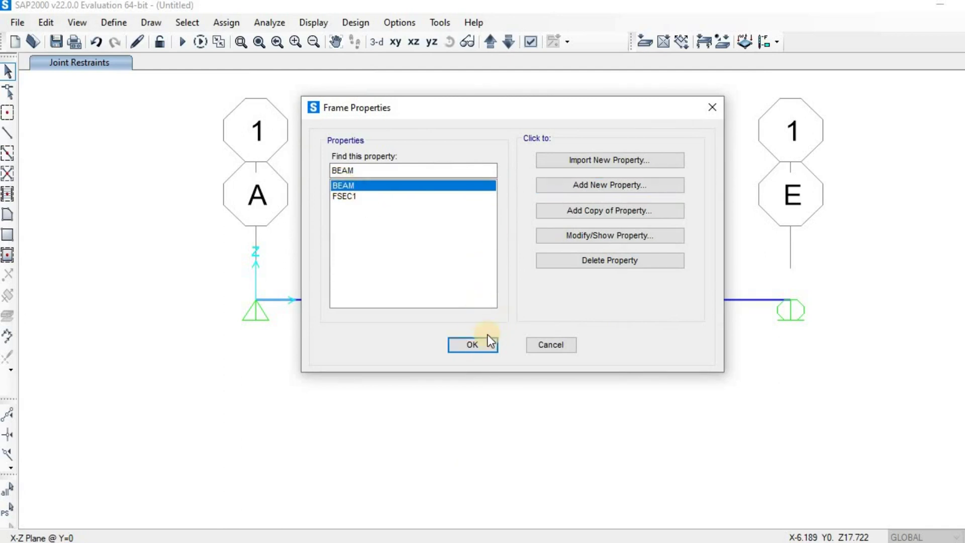